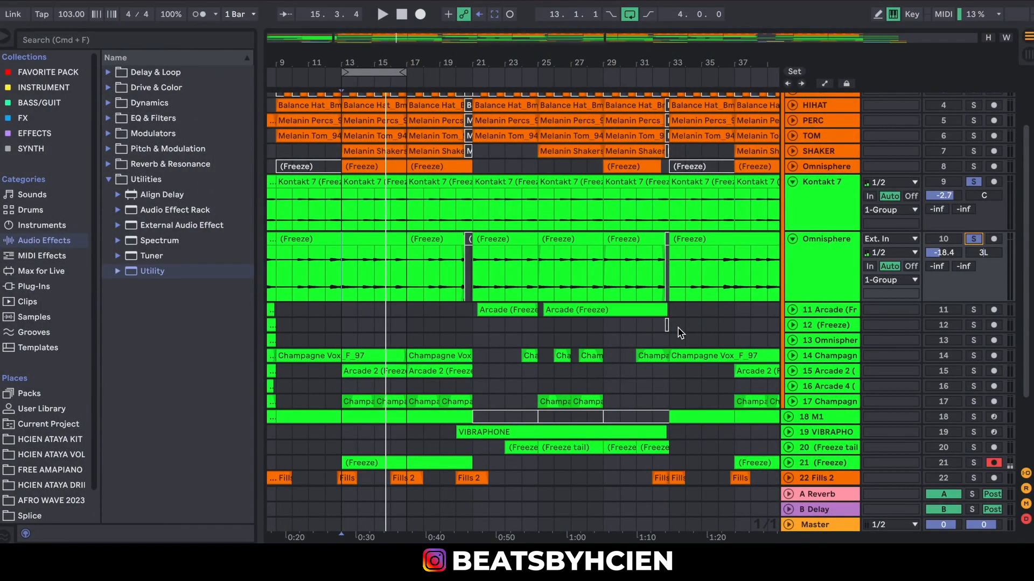
Toggle solo on the Kontakt 7 and green Omnisphere tracks to listen to each one separately
click(829, 194)
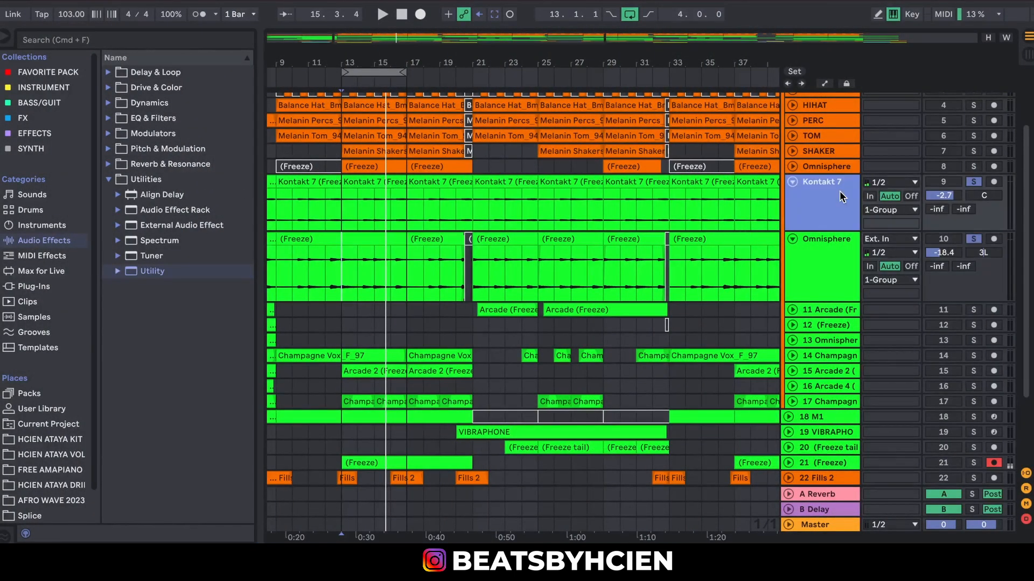
click(827, 266)
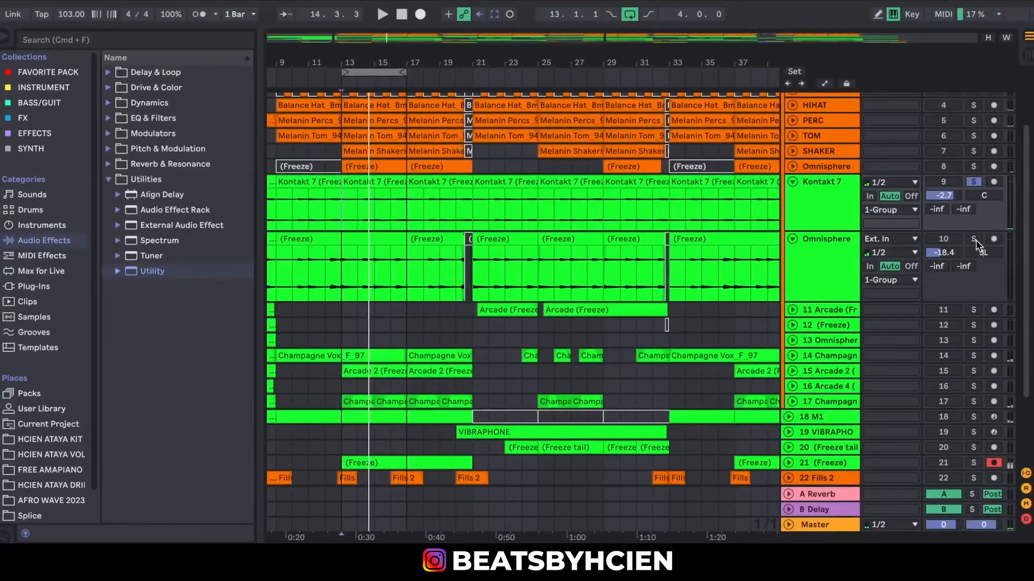
click(974, 240)
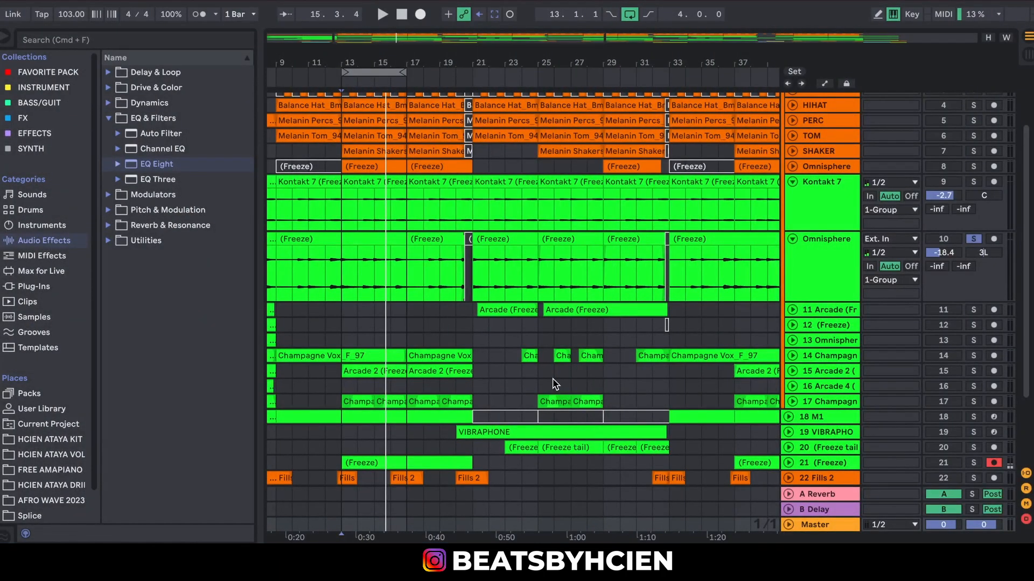
click(792, 356)
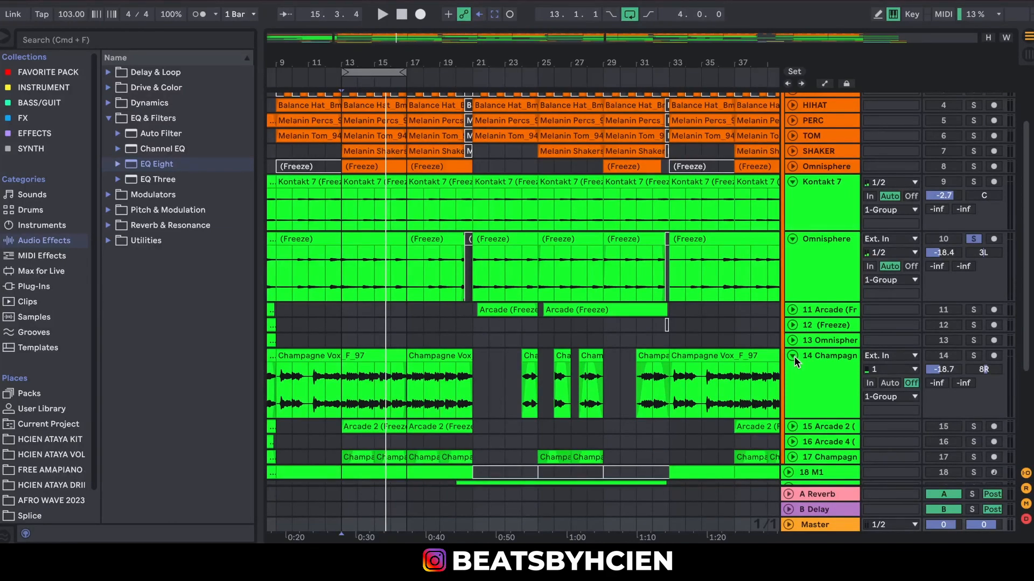
click(792, 356)
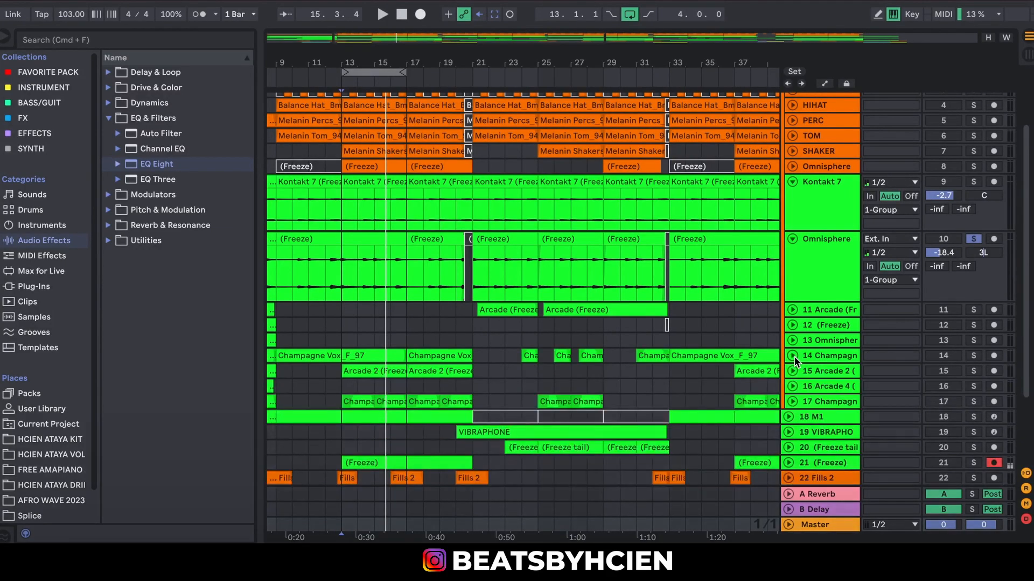
Solo tracks 2 to 8, from Drum Rack through the orange Omnisphere track, and play them over the loop from bar 13
scroll(1023, 236, up, 3)
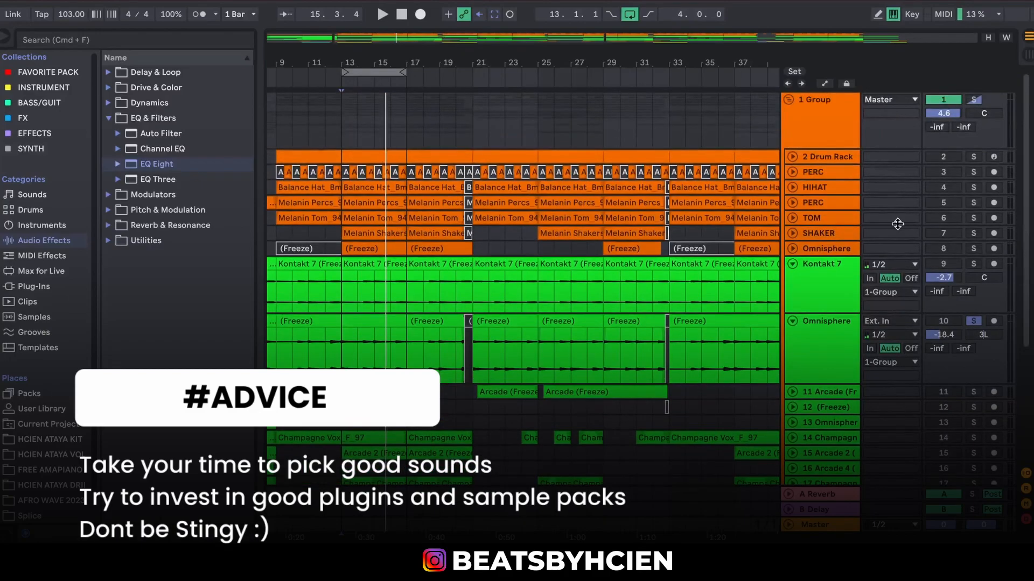
click(825, 156)
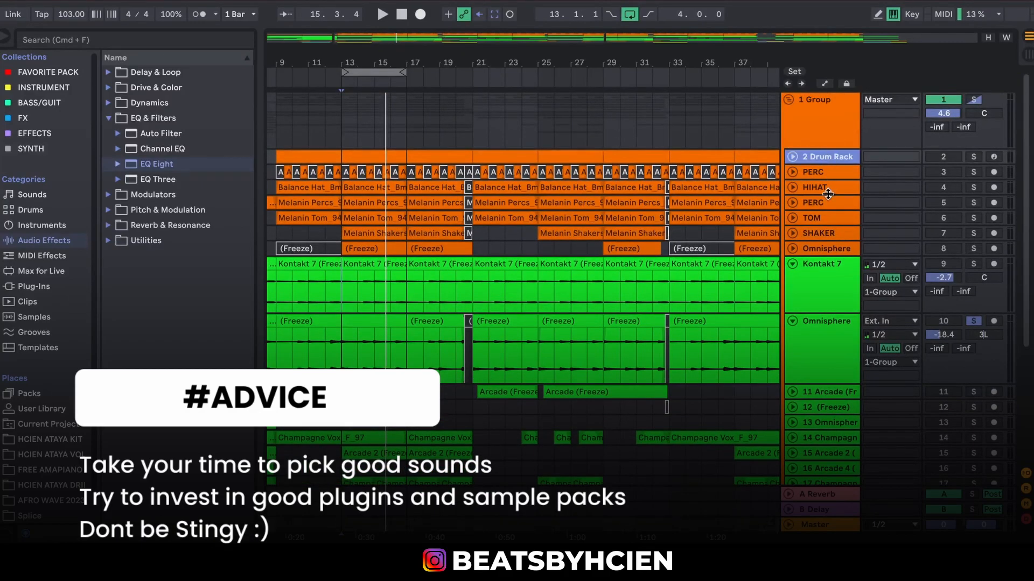
shift+click(829, 242)
click(973, 248)
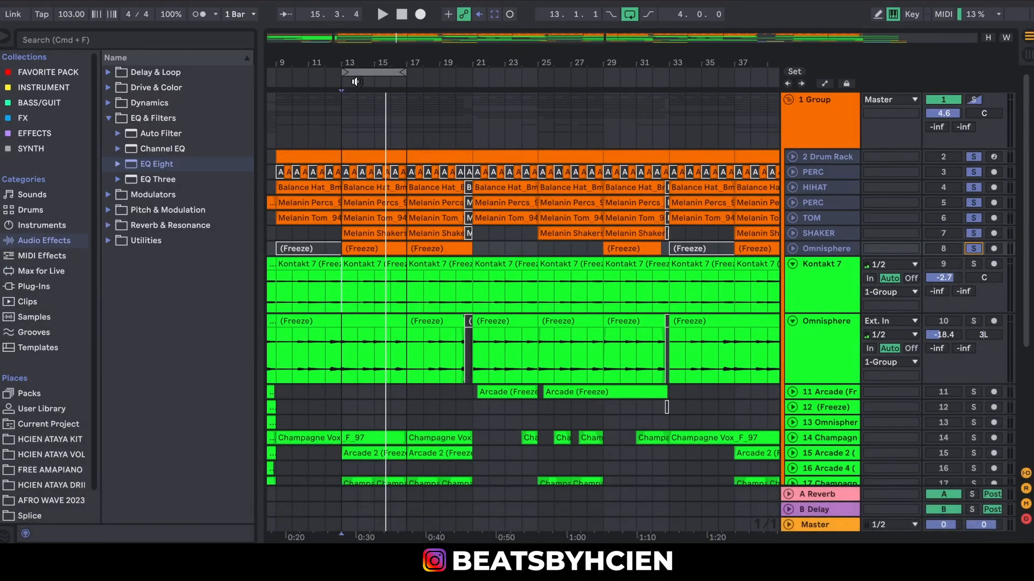
mouse_move(343, 59)
mouse_down()
mouse_move(343, 81)
mouse_move(349, 62)
mouse_up()
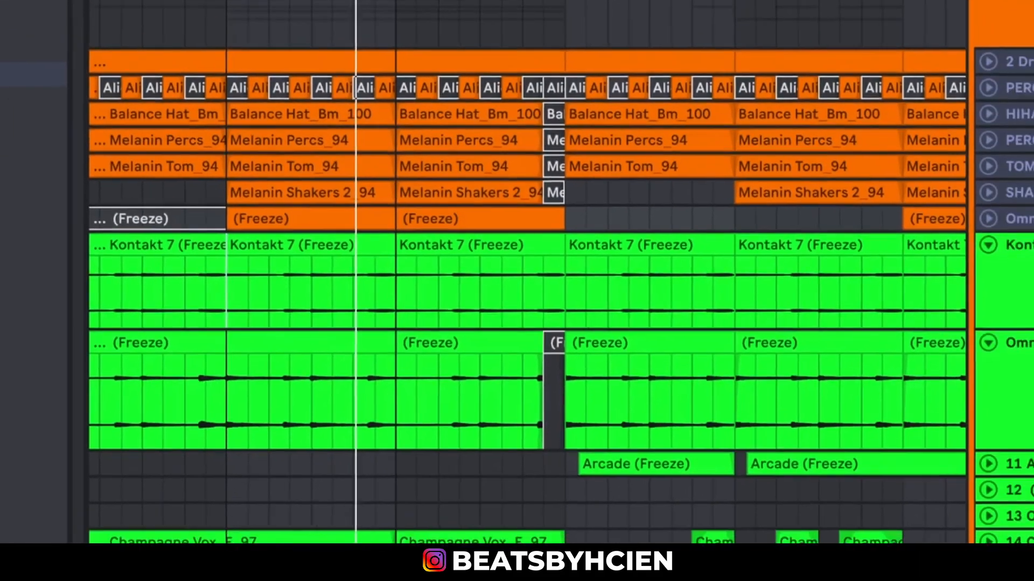
key(space)
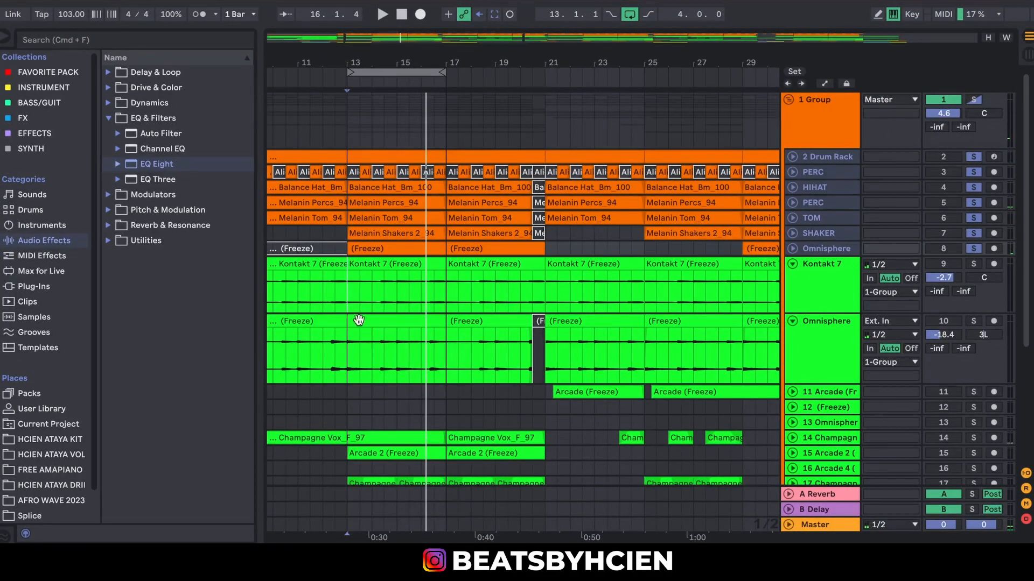
Unfold and solo Champagne Vox track 14, then listen to it in the looped section and from bar 21
click(409, 366)
click(800, 297)
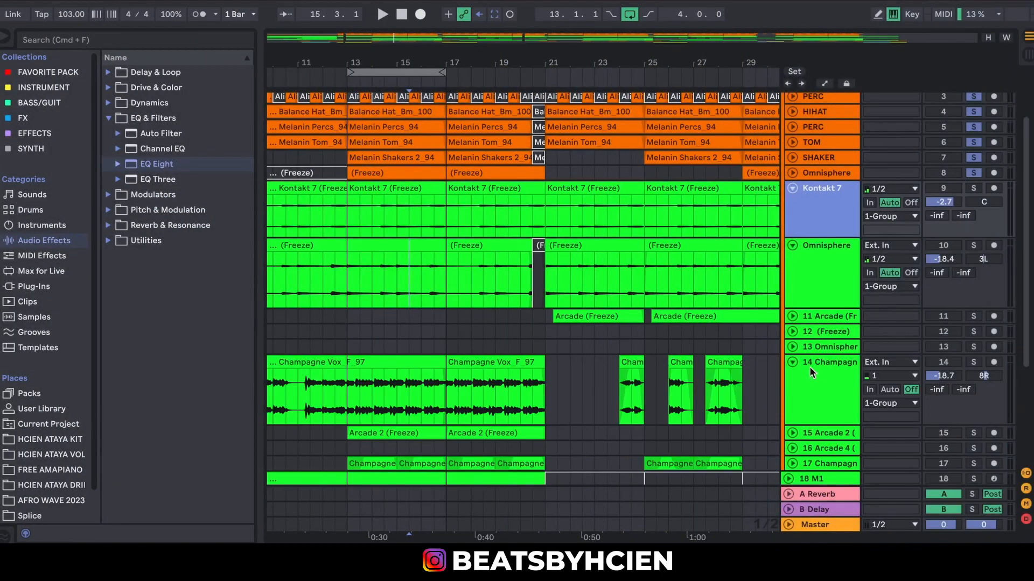
click(974, 362)
key(space)
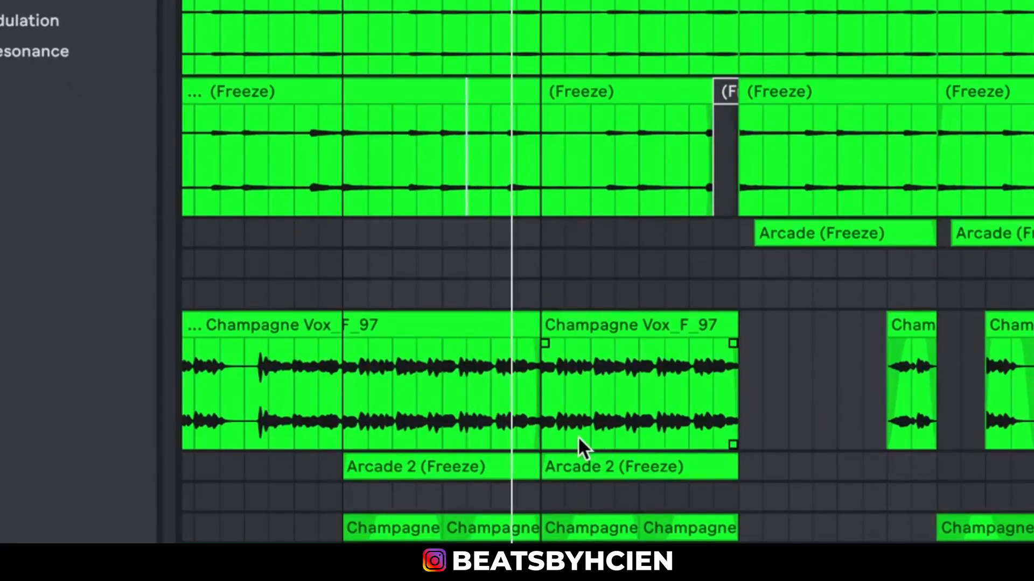
key(space)
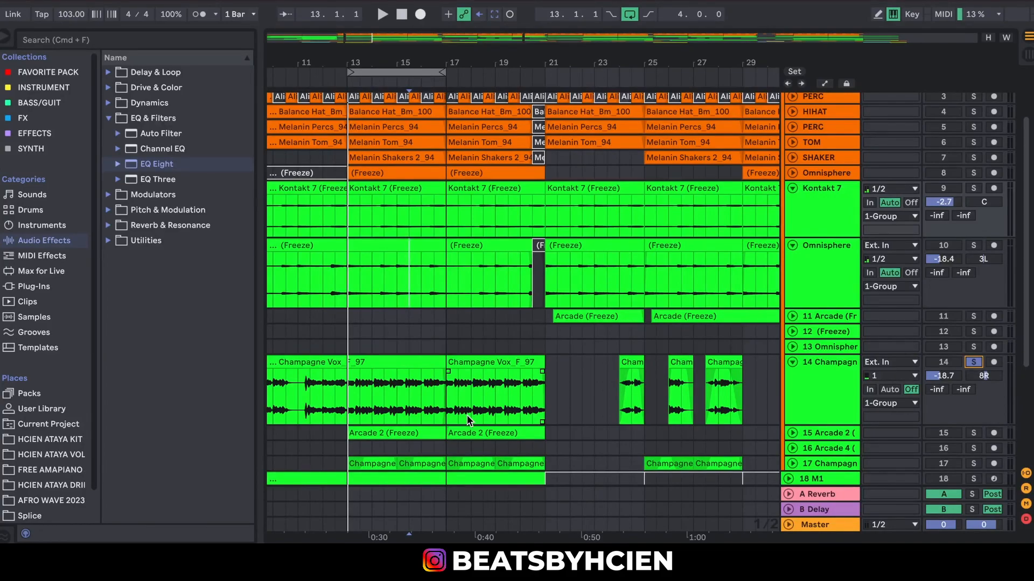
click(543, 395)
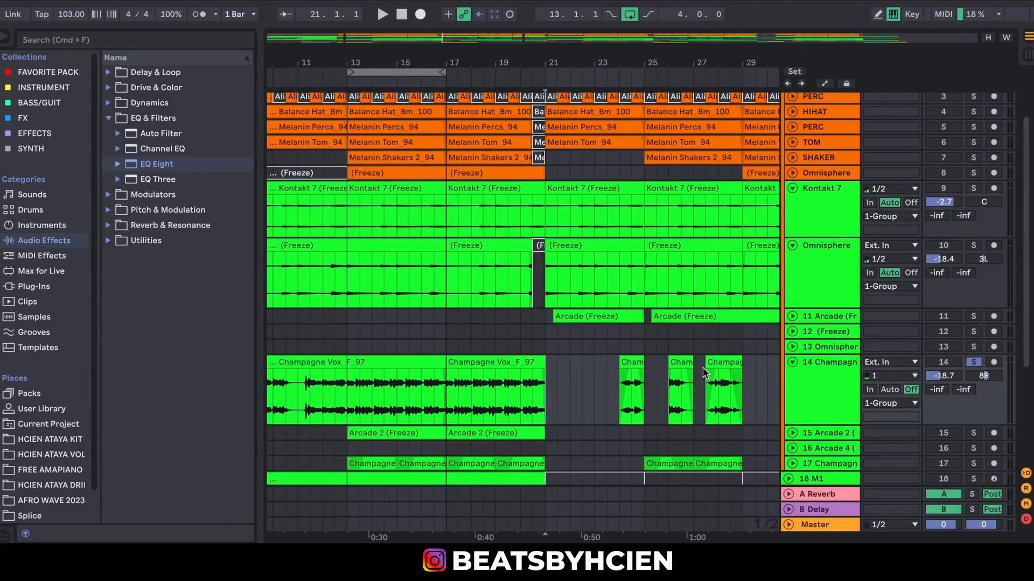
key(space)
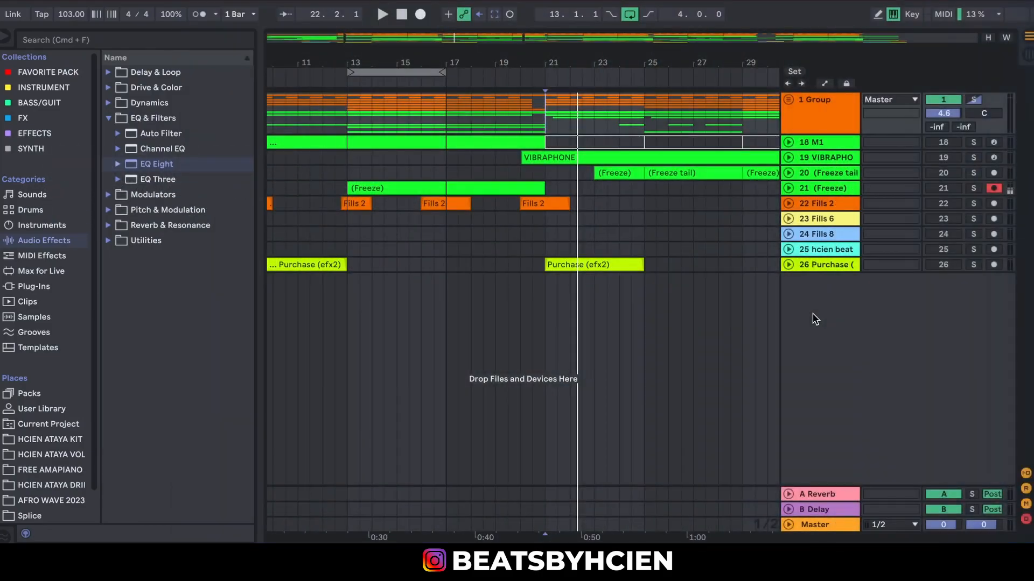
Insert a new MIDI track below track 26 and arm it for recording
right_click(816, 317)
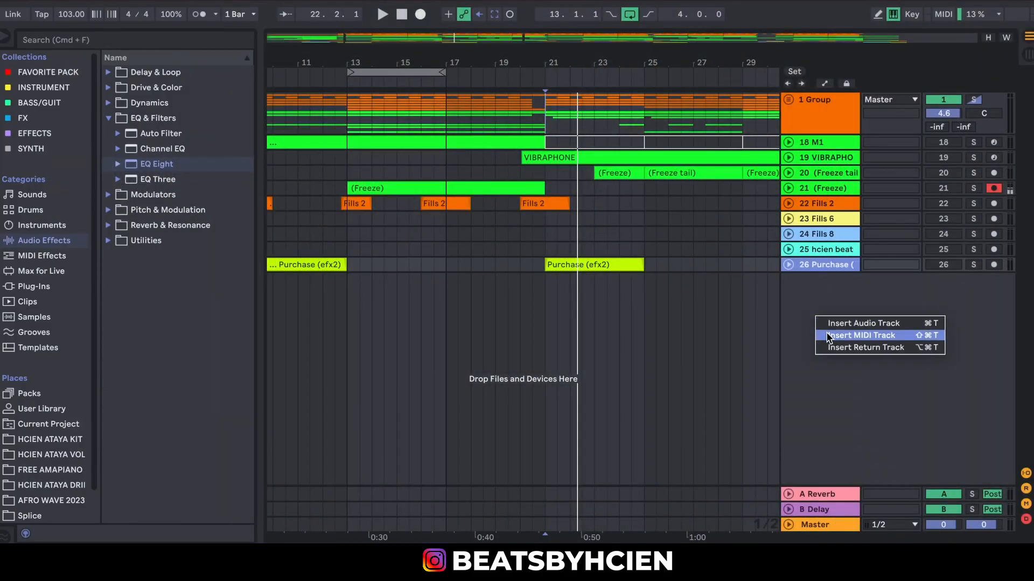
click(829, 336)
click(993, 281)
click(837, 319)
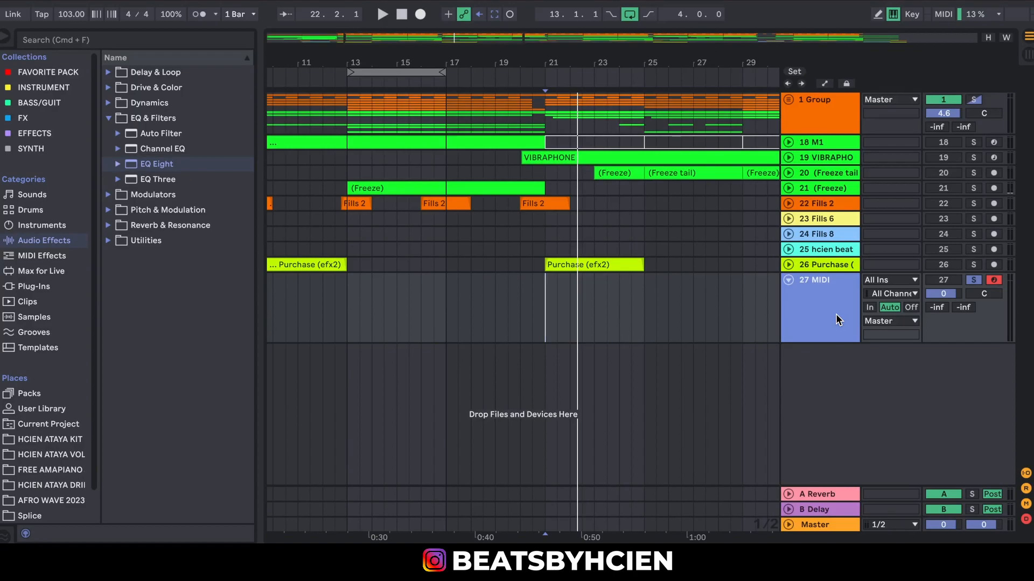
Set the output of the new MIDI track to Ext. Out
drag(634, 58, 514, 59)
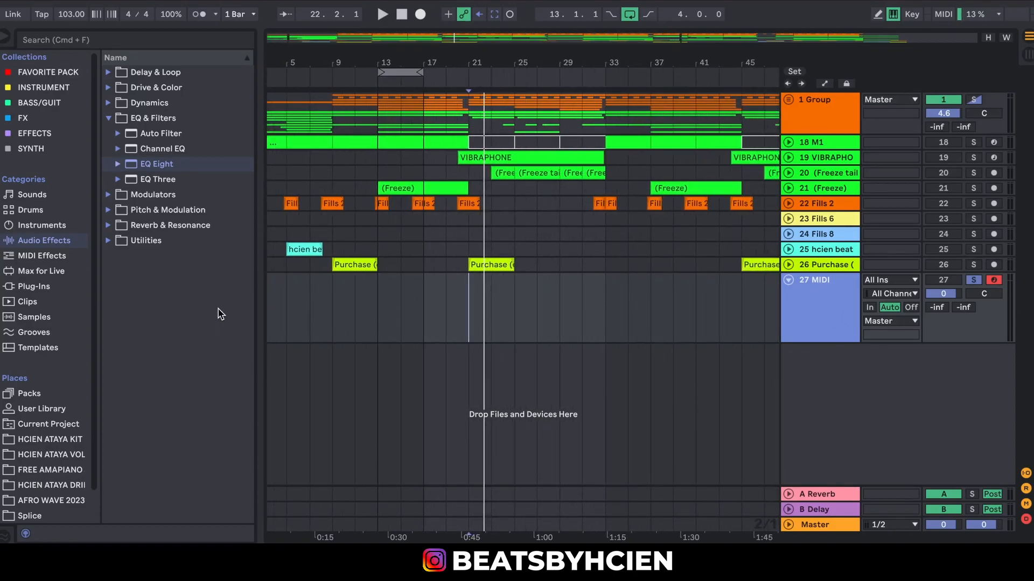
drag(269, 323, 762, 312)
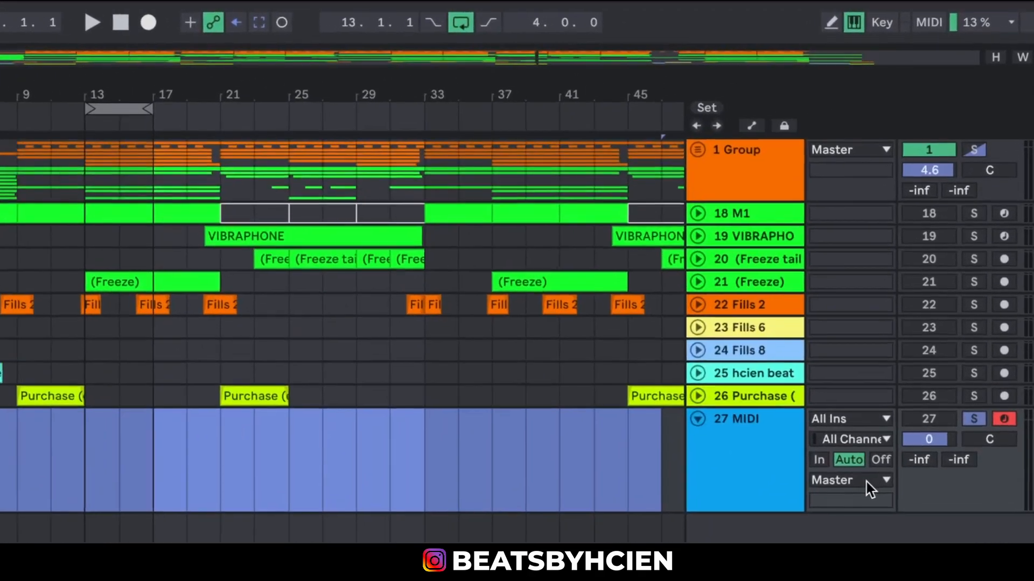
click(903, 321)
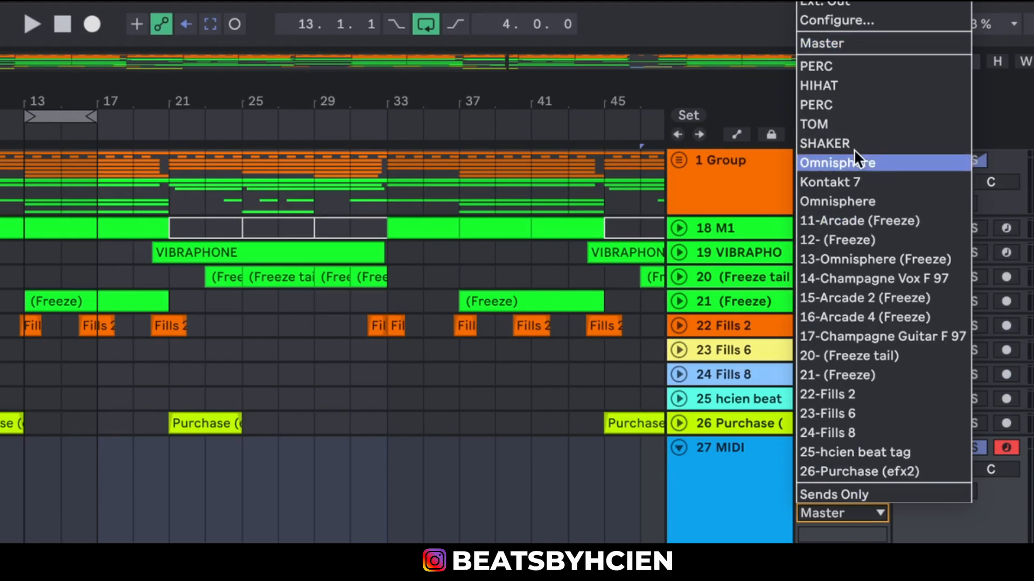
click(822, 3)
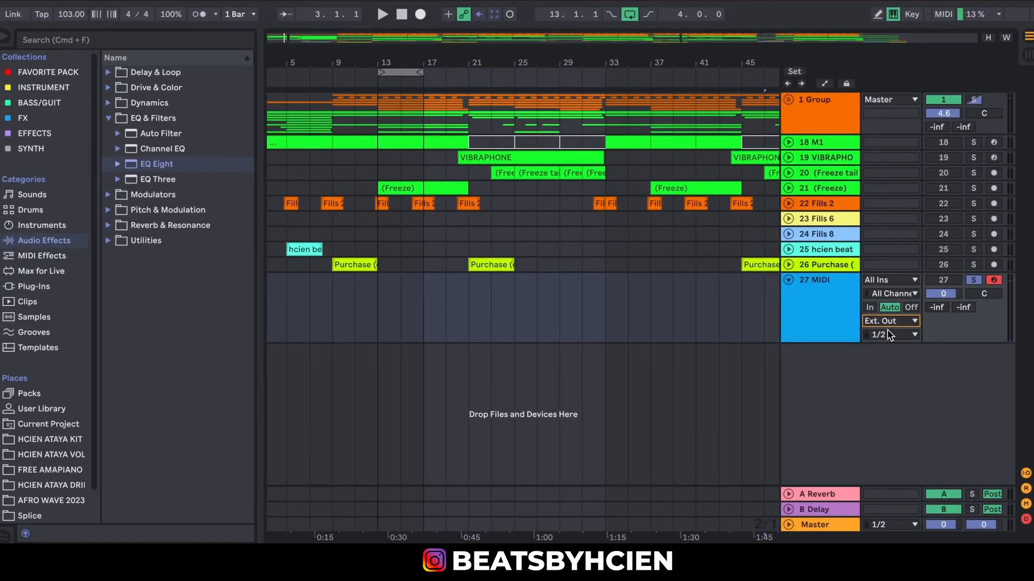
Select the range from bar 13 to bar 29 on the new MIDI track
drag(380, 314, 564, 308)
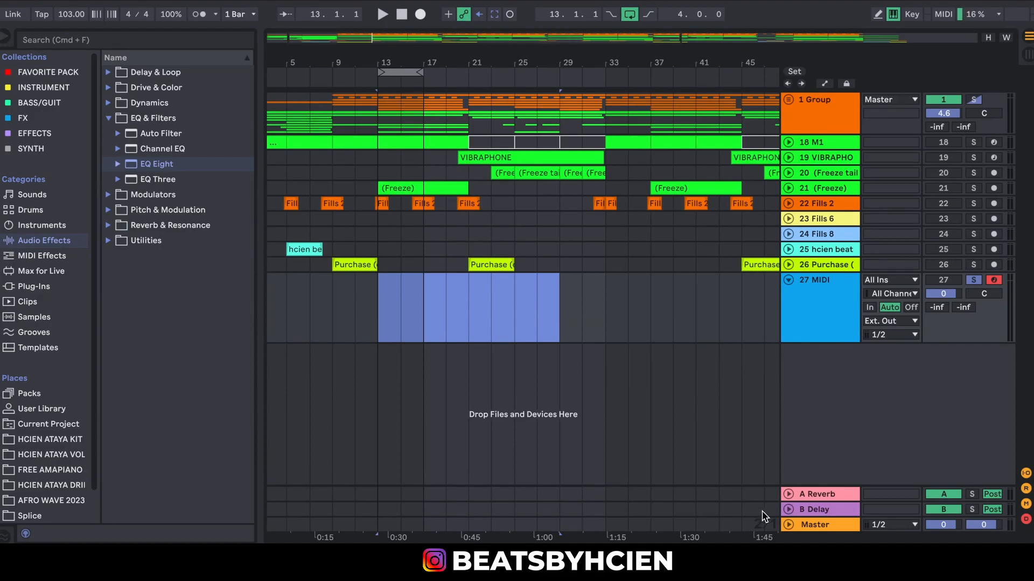
click(803, 528)
drag(379, 323, 572, 315)
click(787, 280)
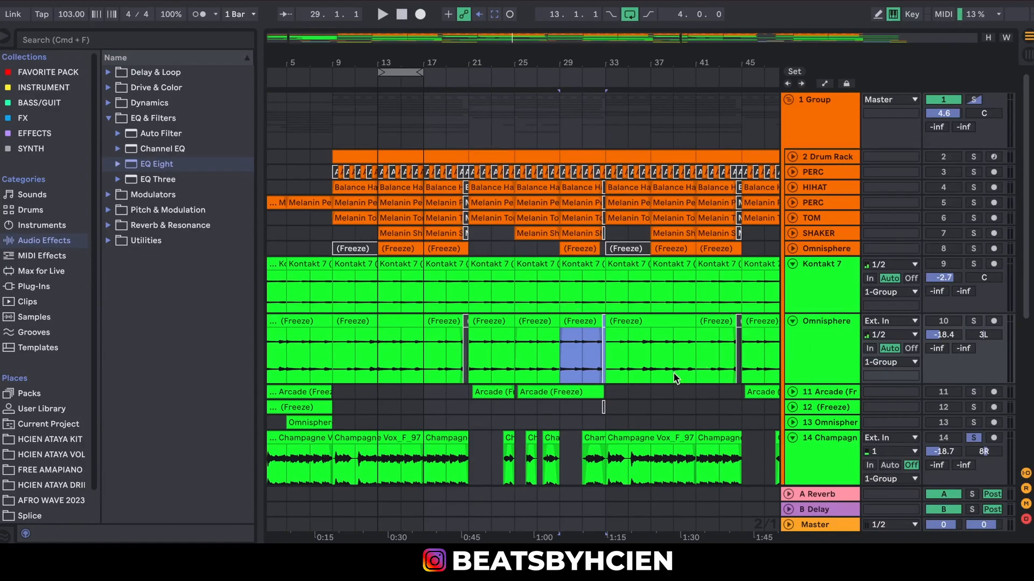
Add the Utility audio effect to the green Omnisphere track
double_click(808, 358)
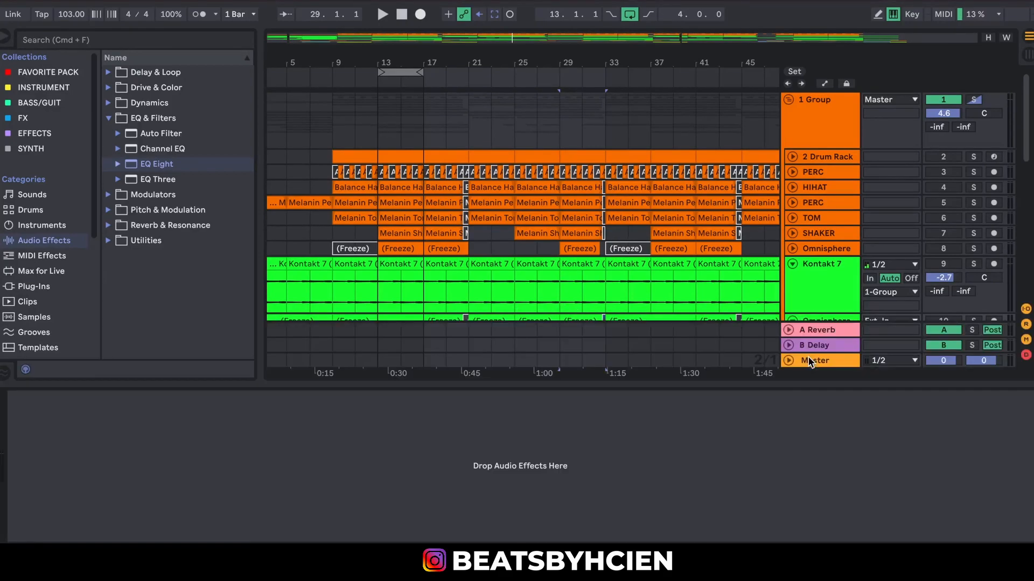
click(522, 386)
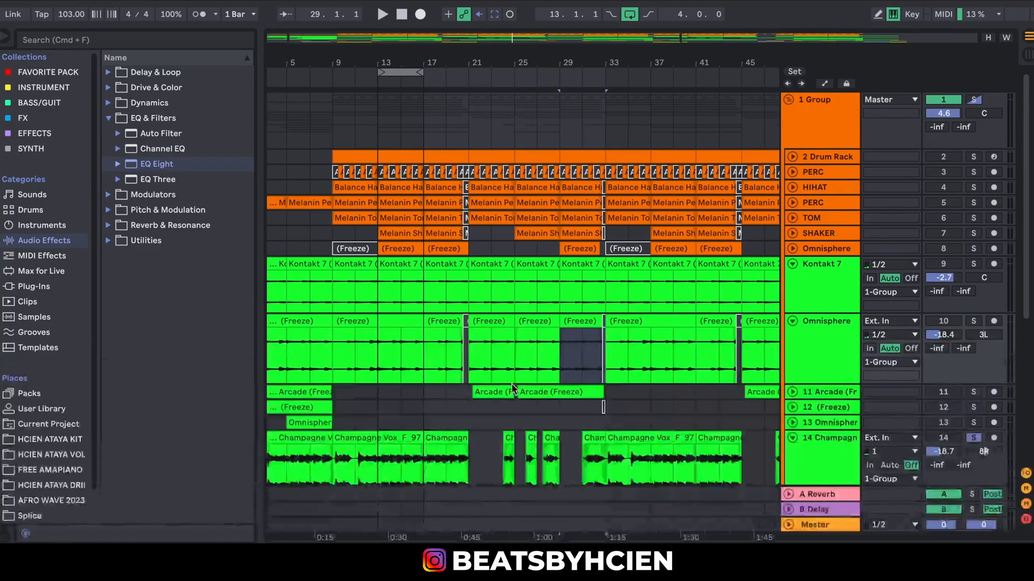
double_click(849, 331)
click(109, 241)
drag(137, 271, 181, 428)
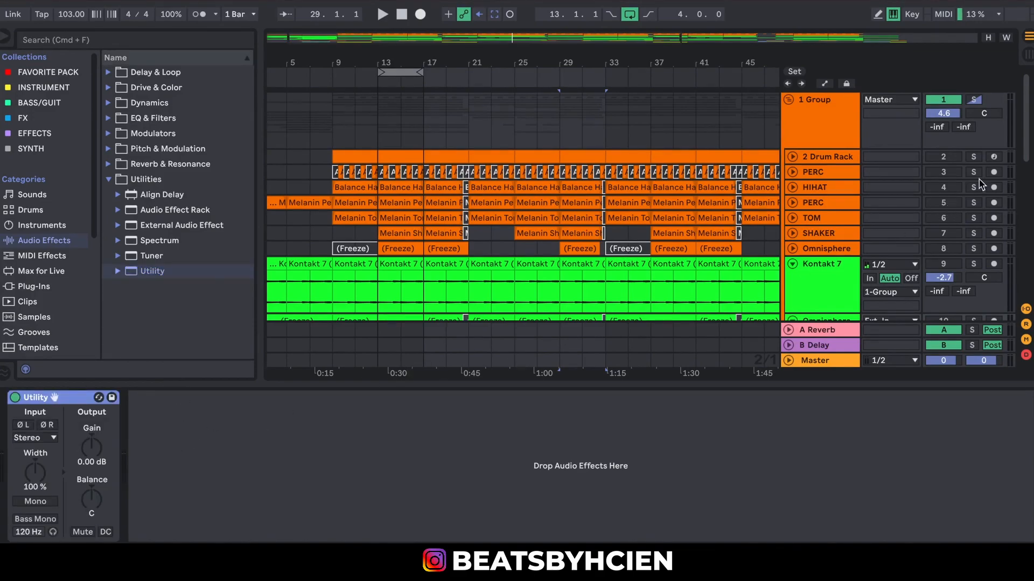
Show the track volume automation of Omnisphere track 10 and add breakpoints at bars 29 and 33
scroll(922, 179, down, 6)
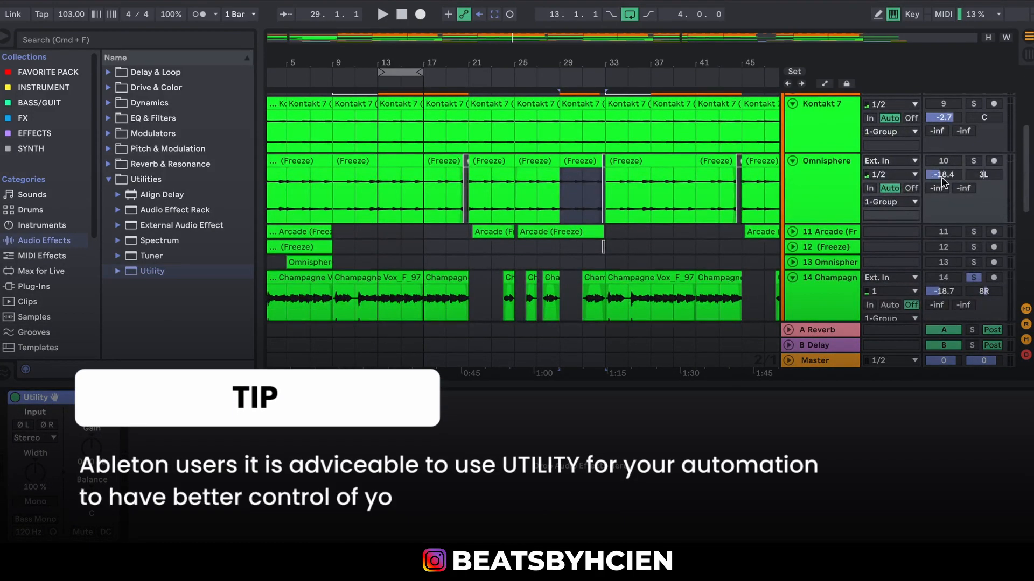
right_click(945, 181)
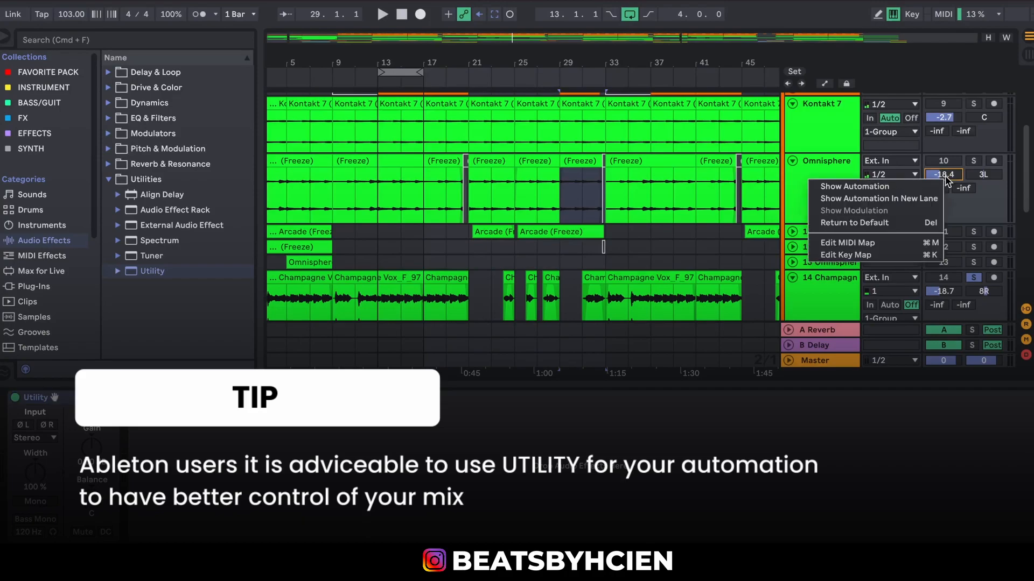
click(891, 186)
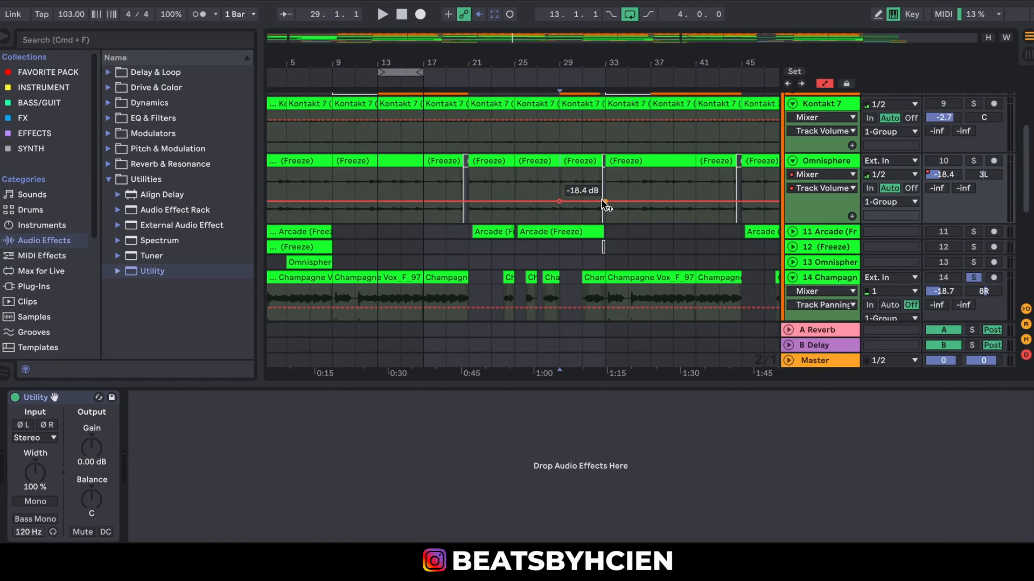
click(603, 202)
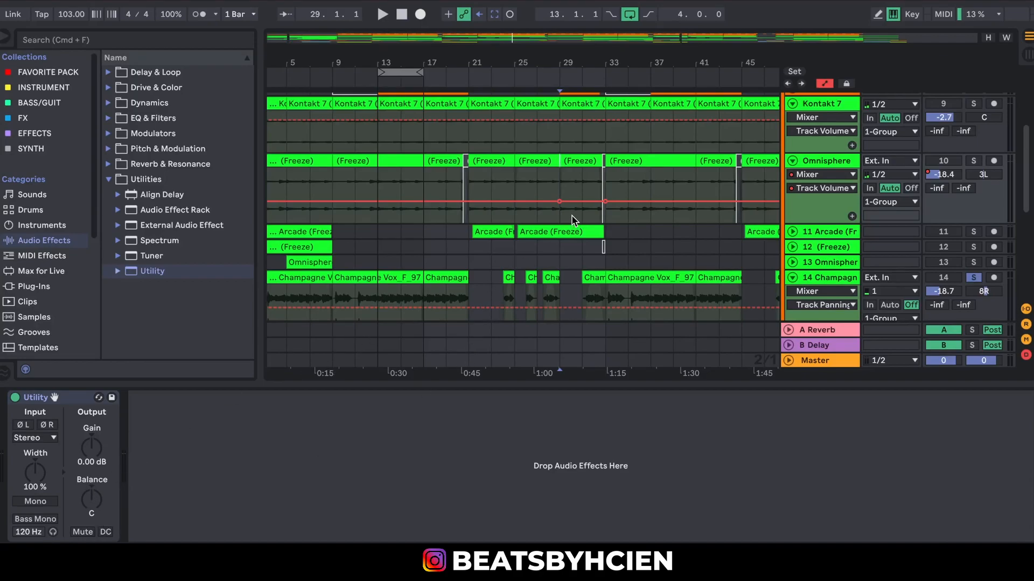
Show the Utility gain automation on Omnisphere track 10 and raise it to about 12 dB between bars 29 and 33
right_click(96, 443)
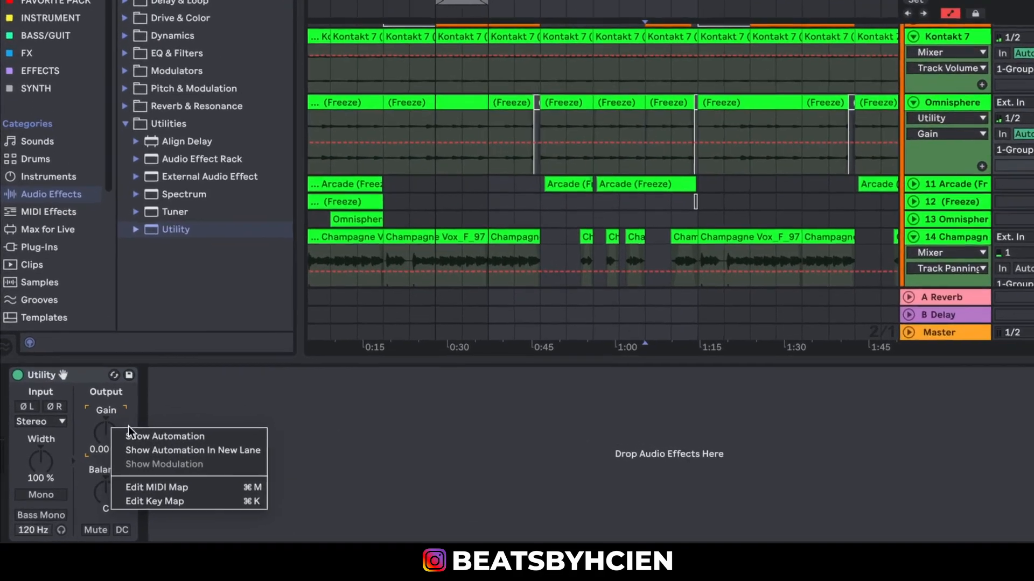
click(132, 435)
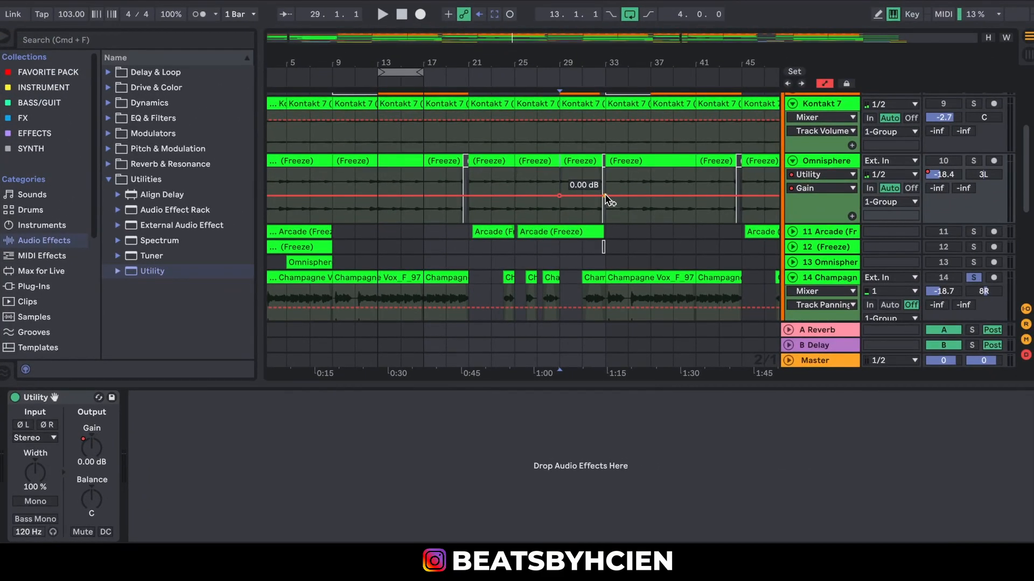
click(559, 196)
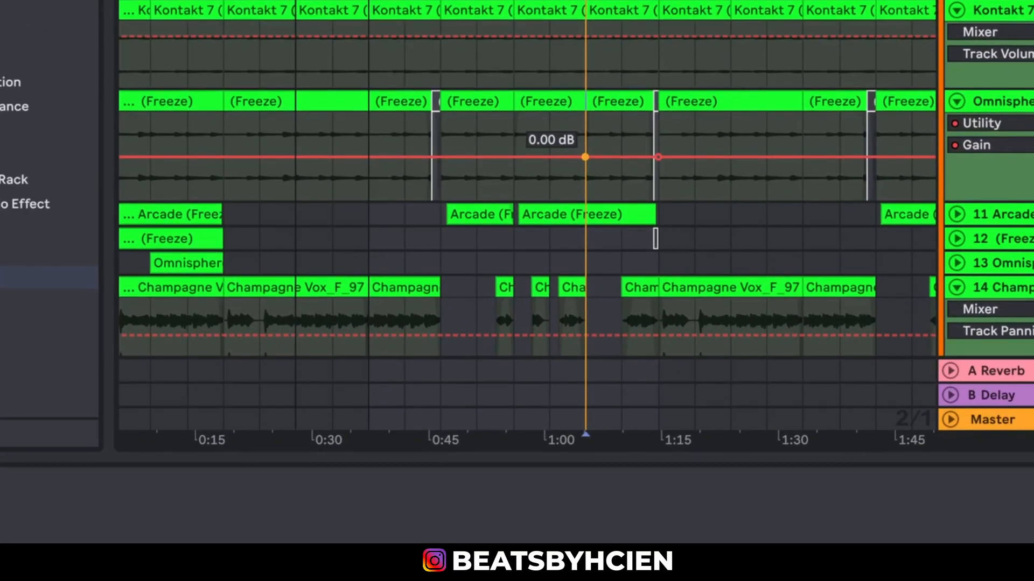
drag(585, 157, 585, 141)
drag(657, 156, 658, 143)
Solo the Kontakt 7 track together with the green Omnisphere track and start playback
scroll(658, 156, up, 3)
super+click(973, 179)
key(space)
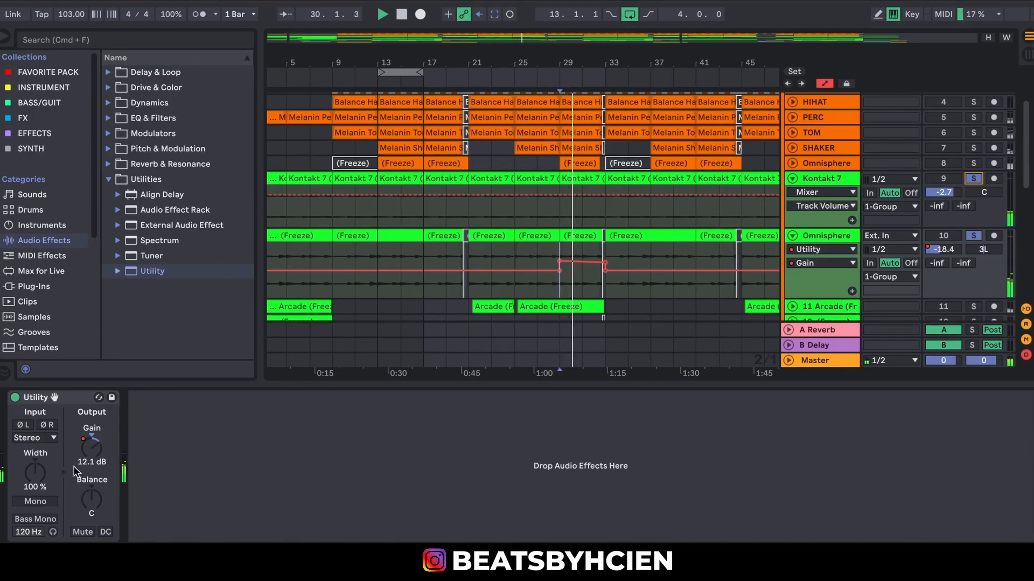
Reshape the Omnisphere Utility gain automation to slope down to 13.7 dB at bar 33, stop playback and hide the device view
drag(559, 261, 605, 259)
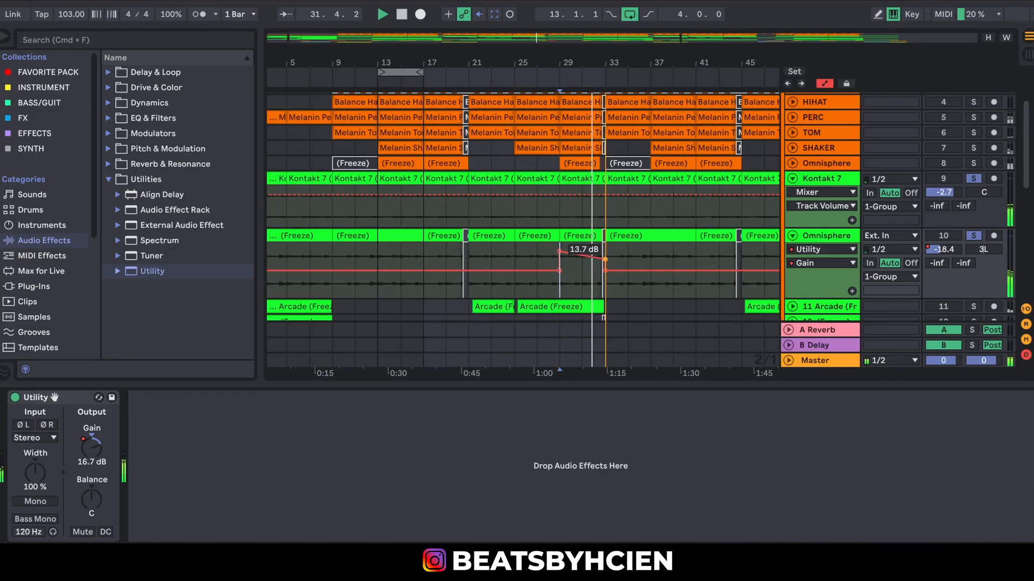
key(space)
click(612, 386)
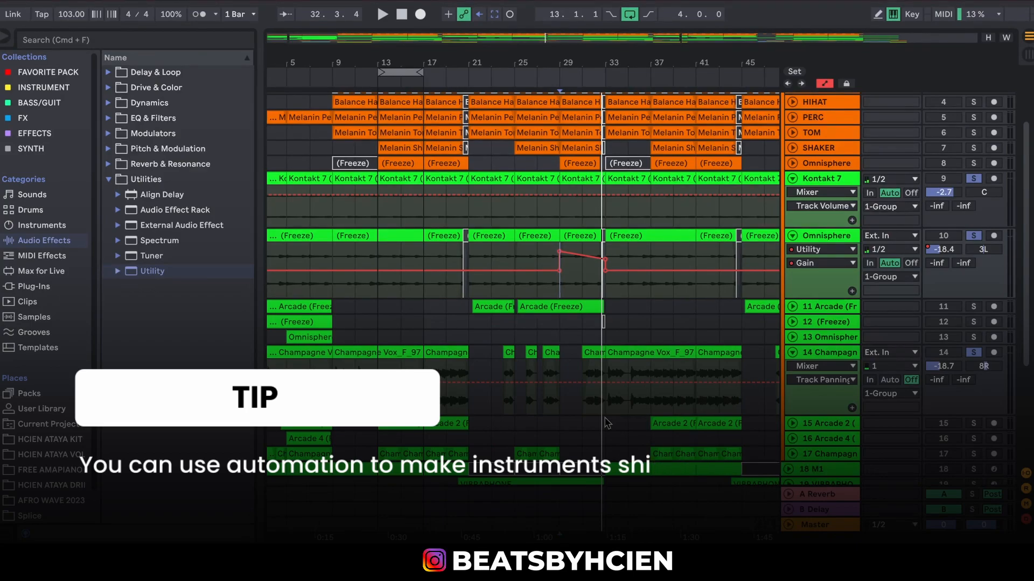
Lower the Omnisphere Utility gain automation between bars 29 and 33 to about -14.5 dB
mouse_move(561, 251)
drag(560, 251, 560, 261)
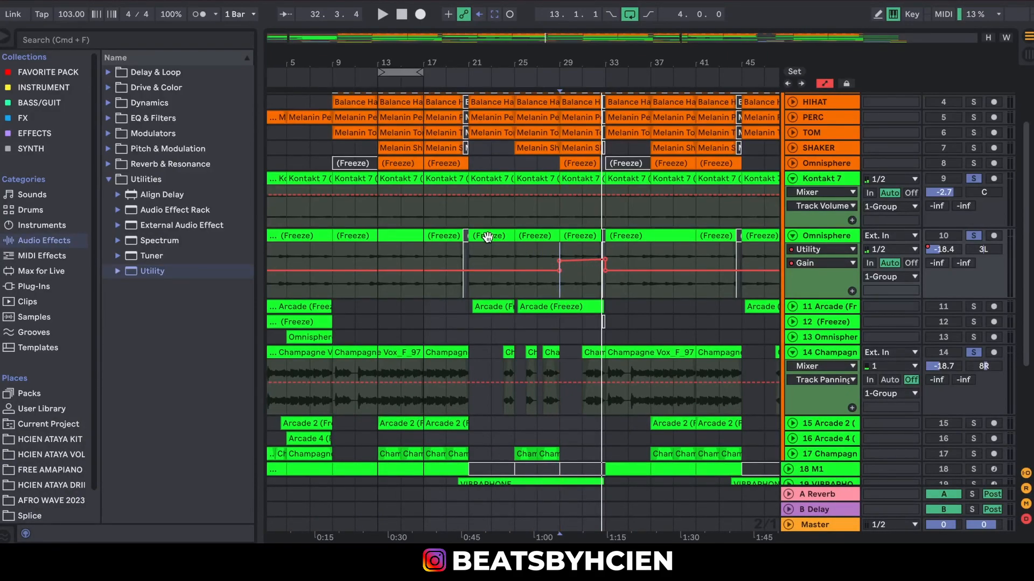
mouse_move(616, 281)
drag(565, 263, 604, 280)
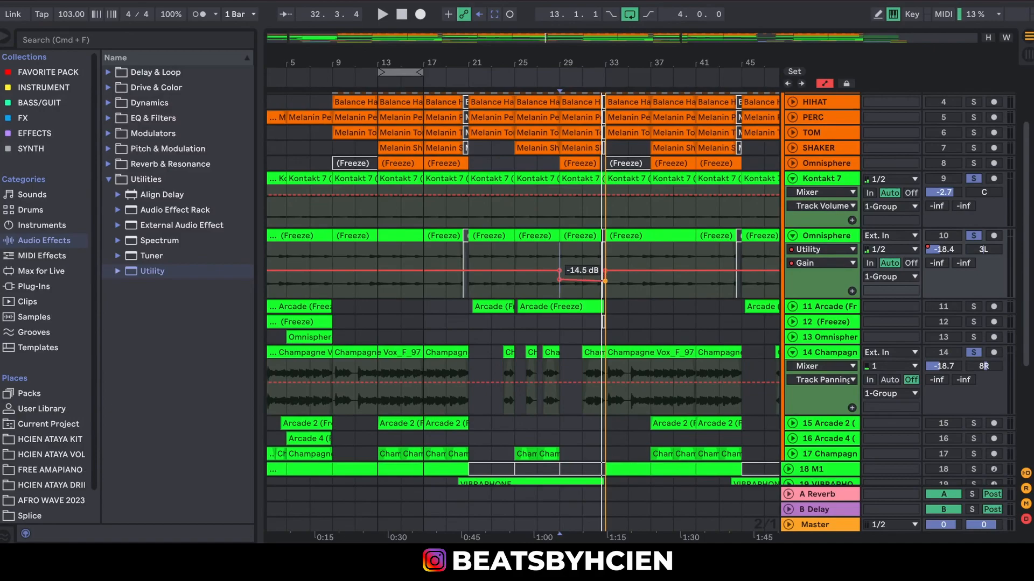
Delete both the Utility gain automation and the track volume automation on Omnisphere track 10
double_click(811, 232)
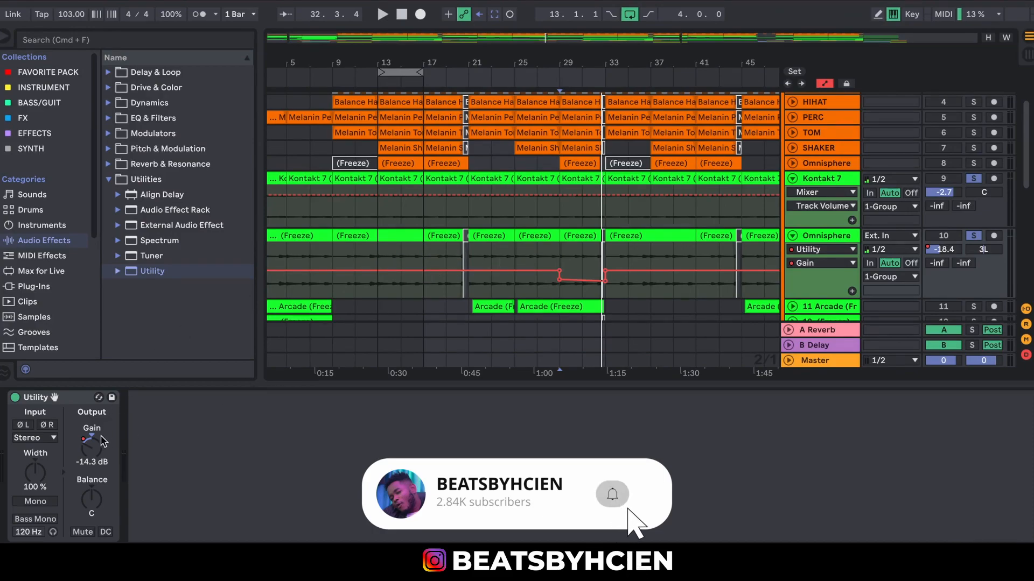
right_click(91, 446)
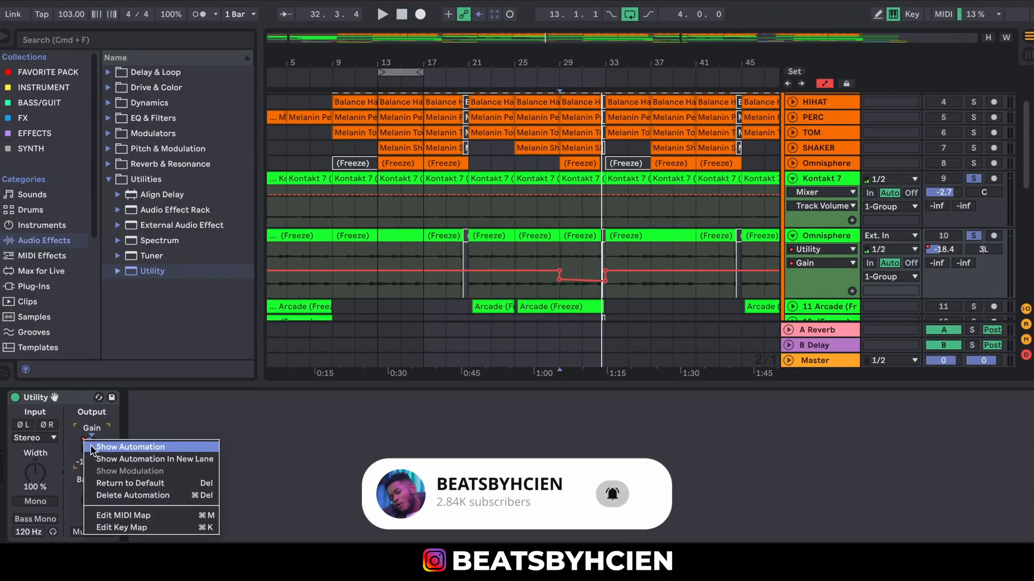
click(109, 492)
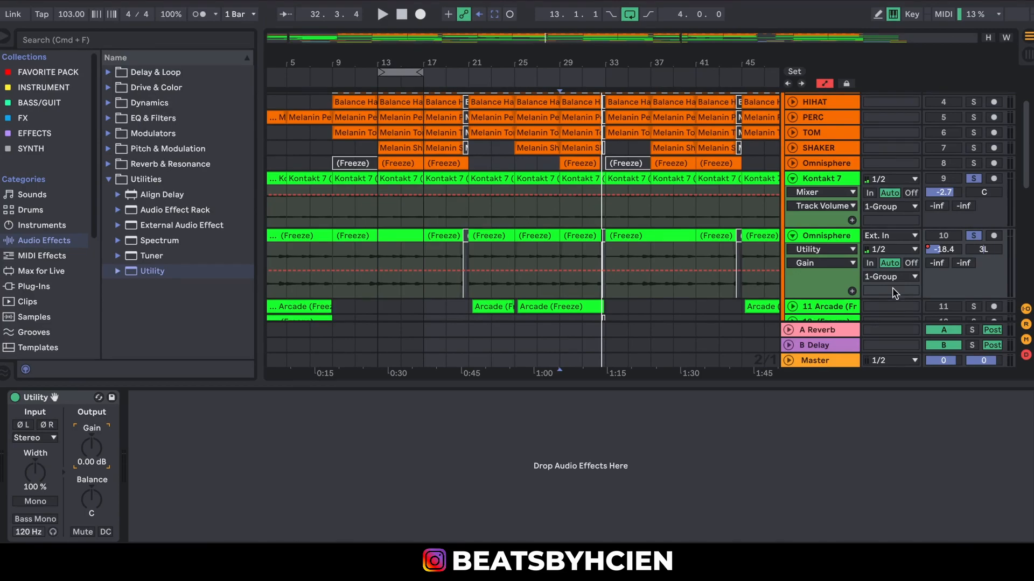
right_click(922, 251)
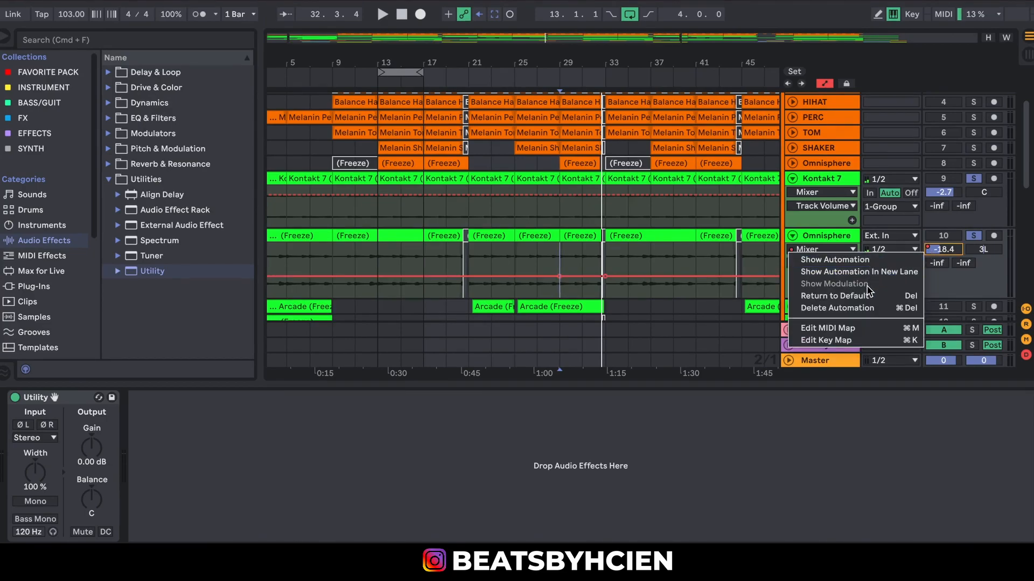
click(869, 308)
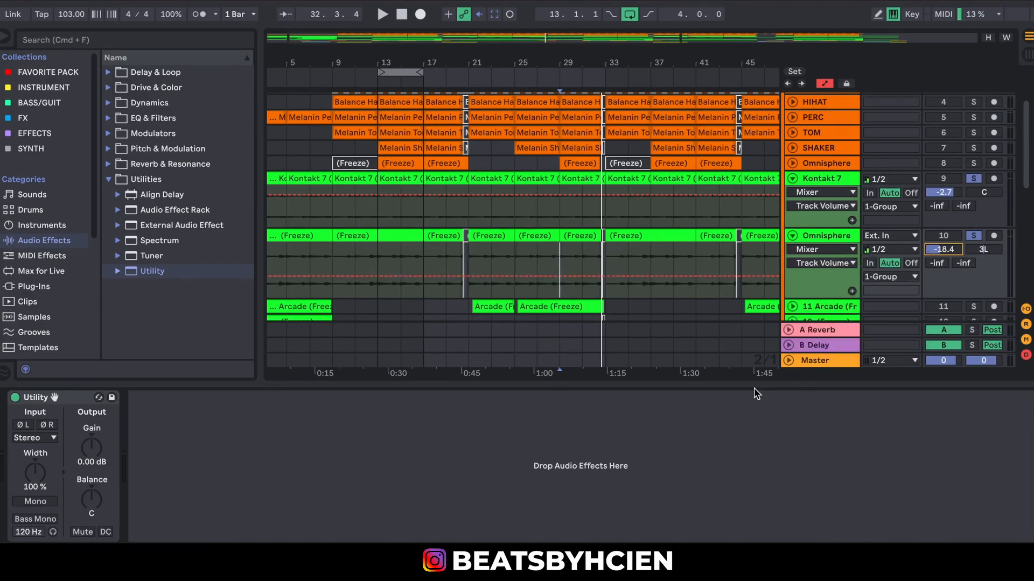
click(685, 385)
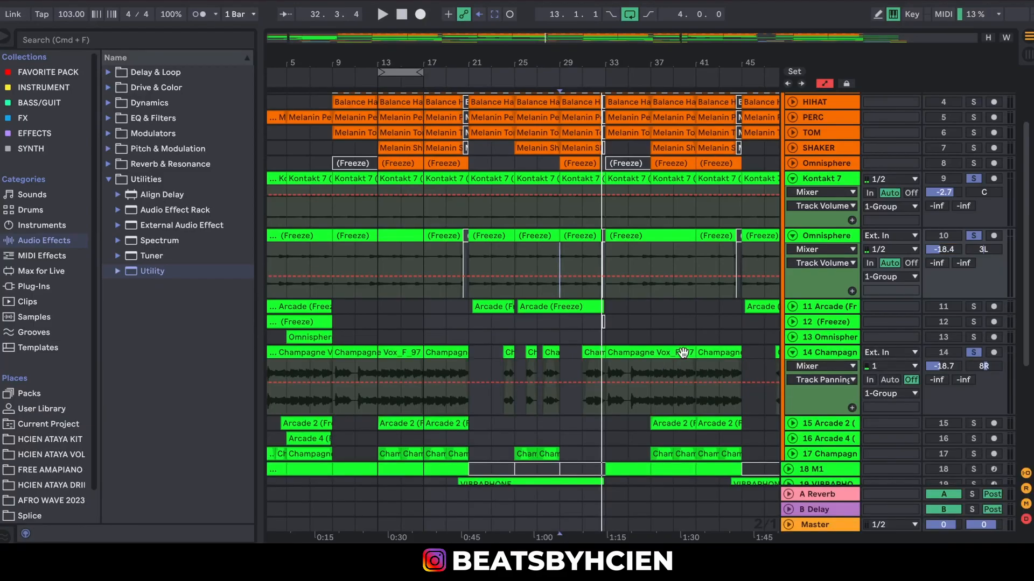
Show the whole arrangement and open the device chain of Champagne Vox track 14
drag(562, 65, 562, 43)
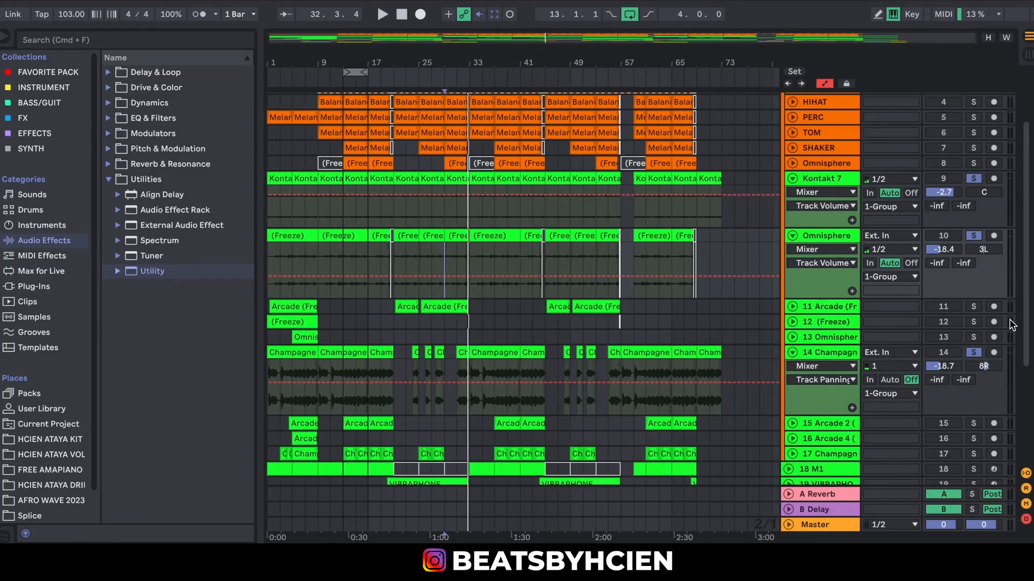
drag(1026, 339, 1022, 409)
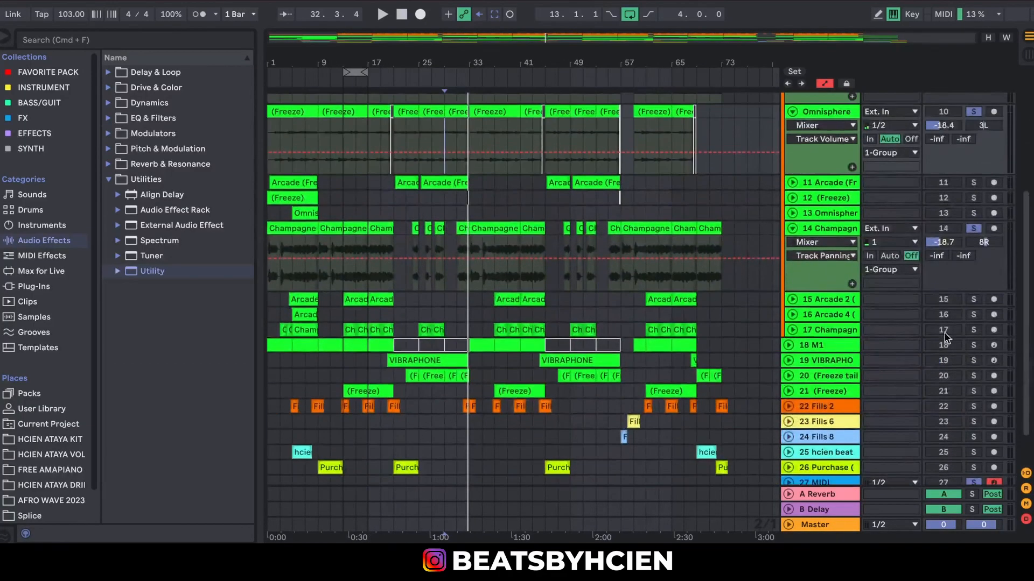
double_click(827, 230)
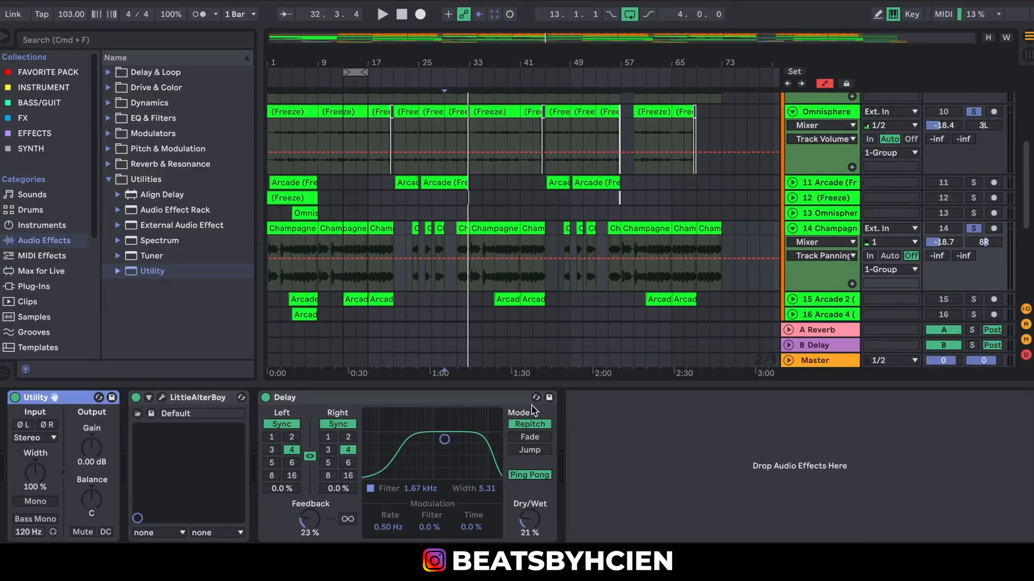